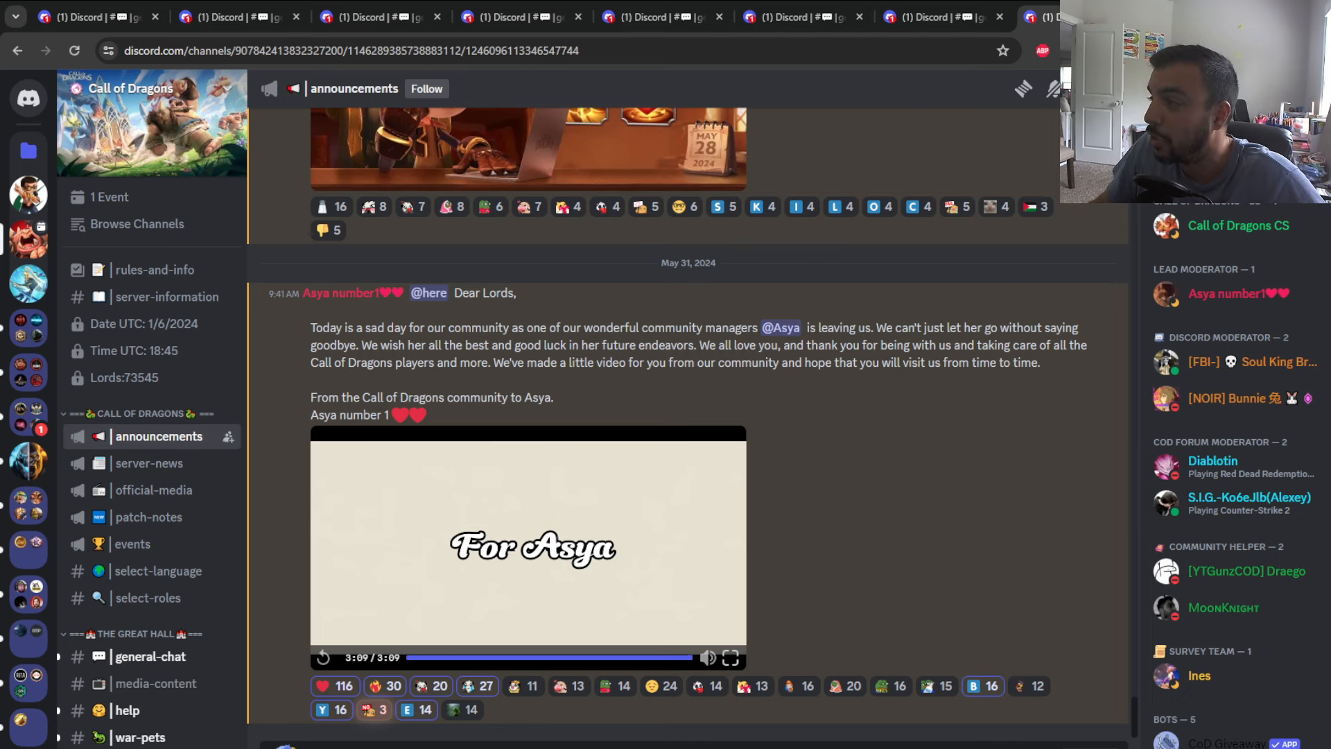
Step: Search the server for messages authored by Asya (from:asy) and list the results
key("ctrl+f")
type("from")
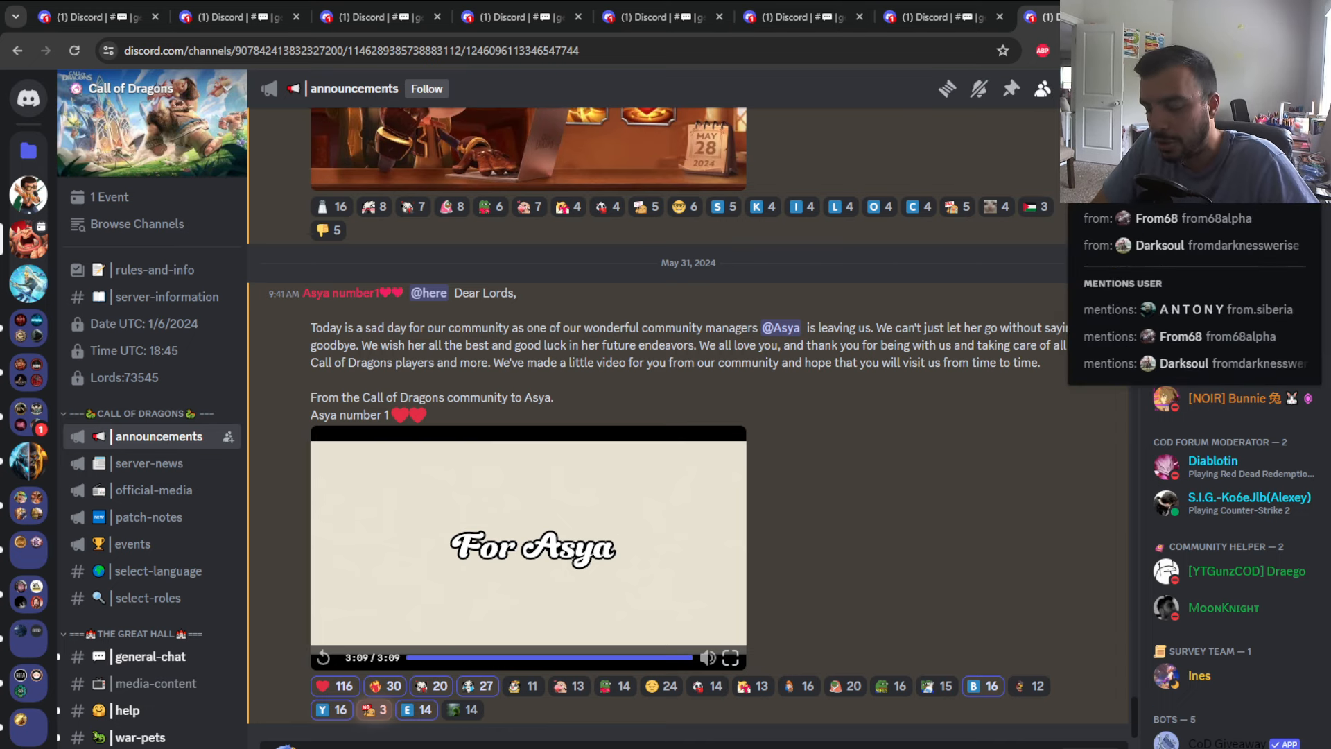
key("Escape")
type(":asy")
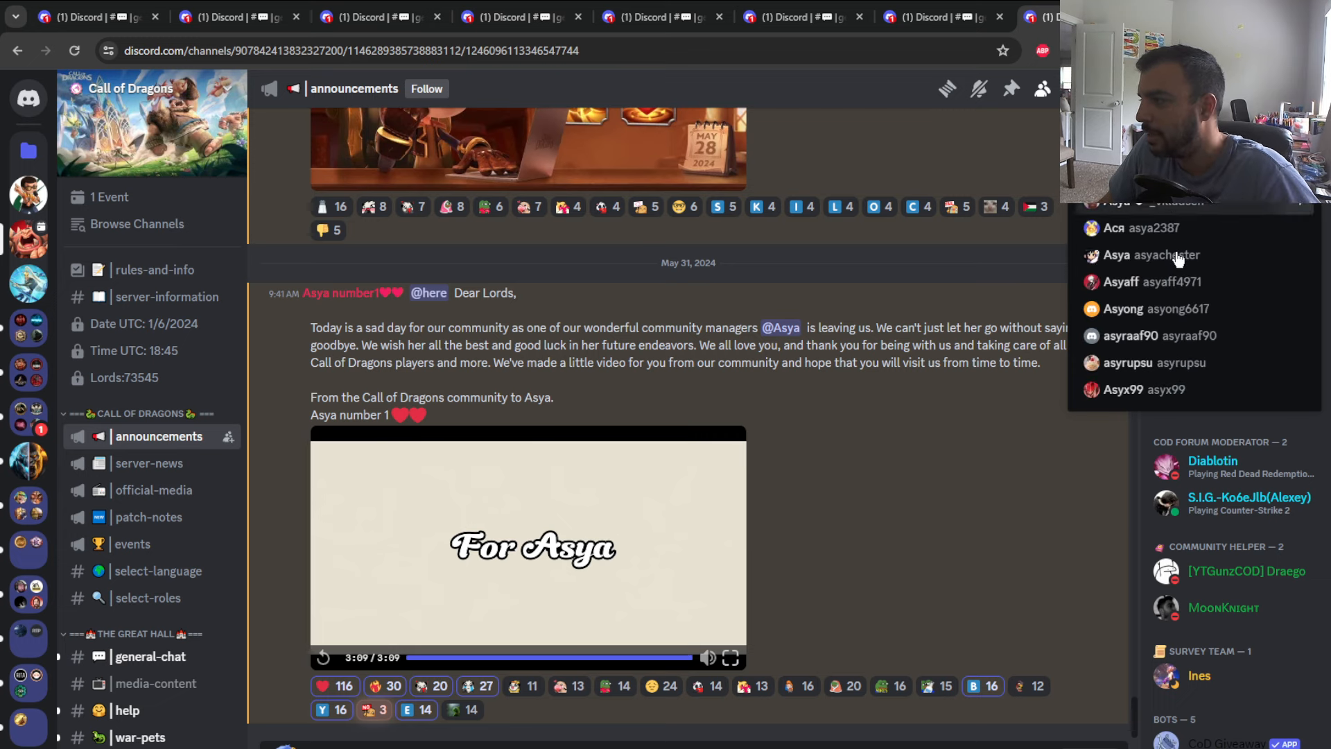
left_click(1144, 254)
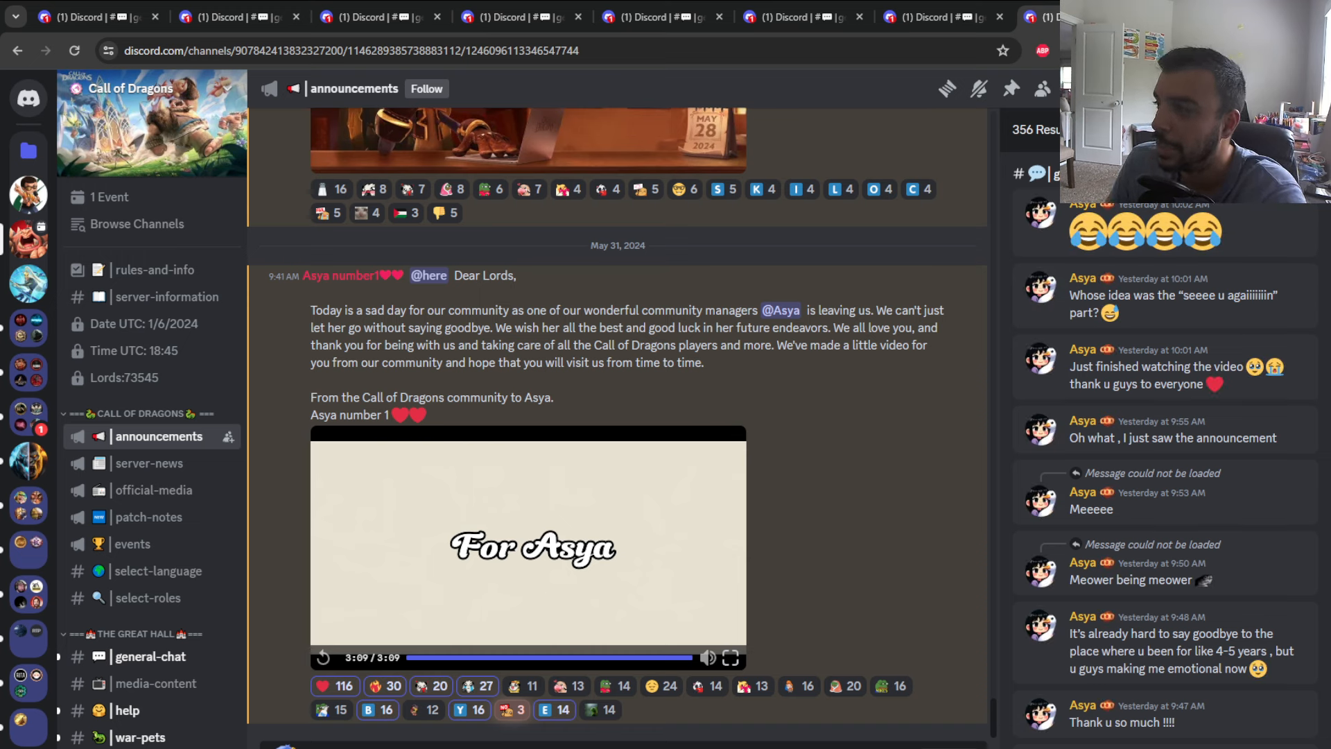
key("Return")
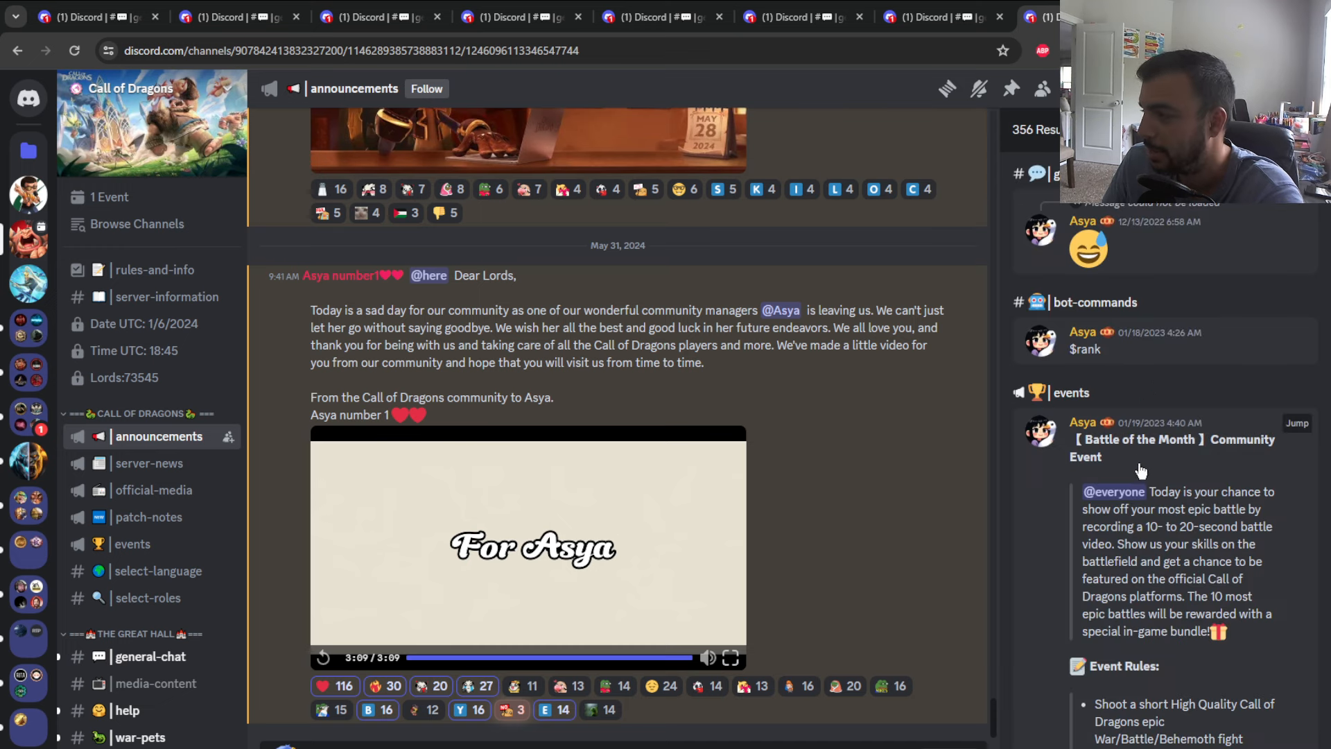
scroll(1150, 398, "down", 5)
scroll(1149, 398, "down", 5)
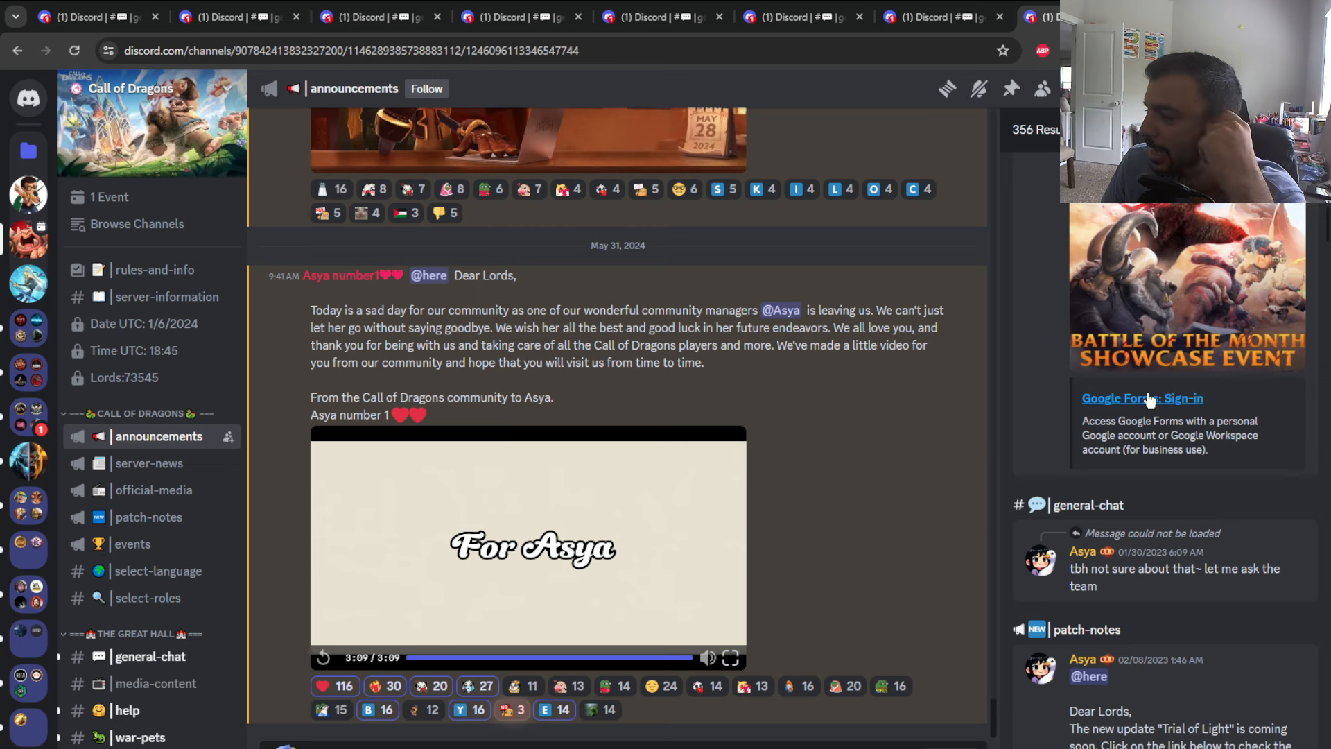
scroll(1149, 399, "down", 4)
scroll(1149, 401, "down", 5)
scroll(1149, 401, "down", 5)
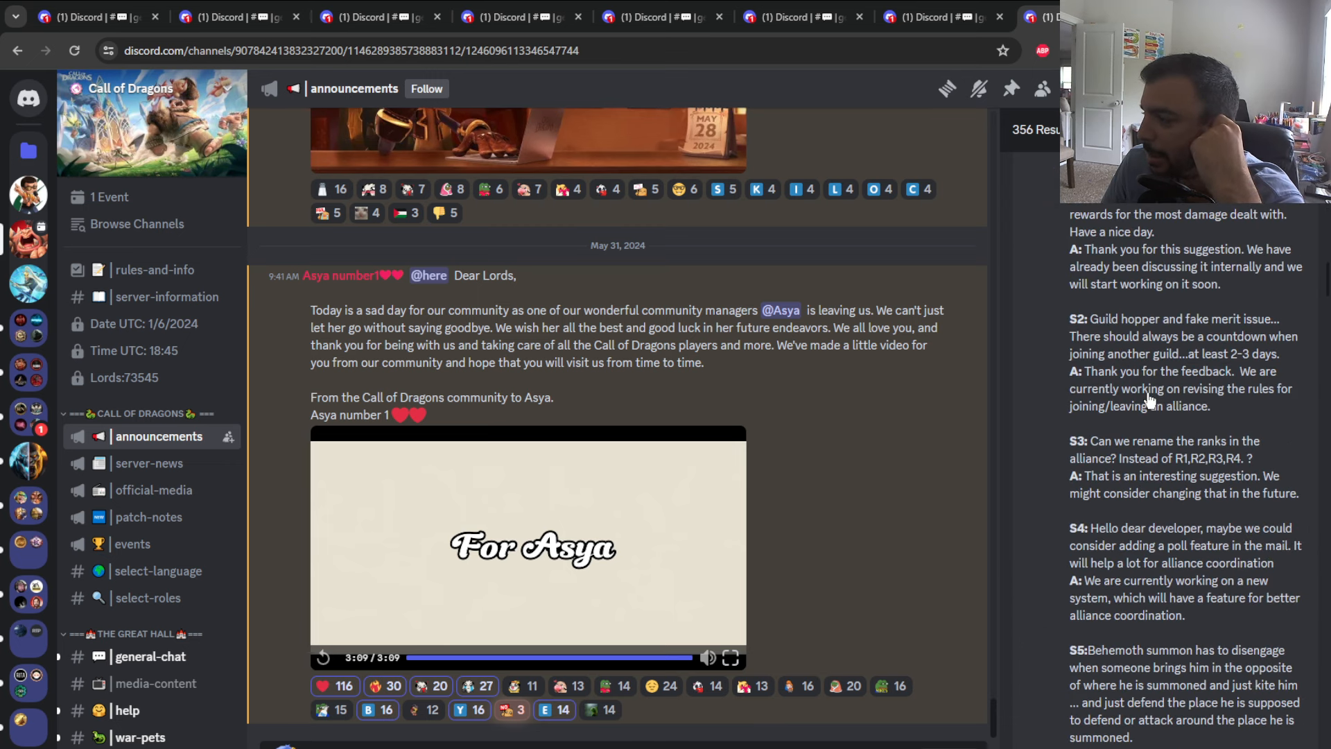
scroll(1150, 400, "down", 5)
scroll(1149, 400, "down", 5)
scroll(1149, 401, "down", 5)
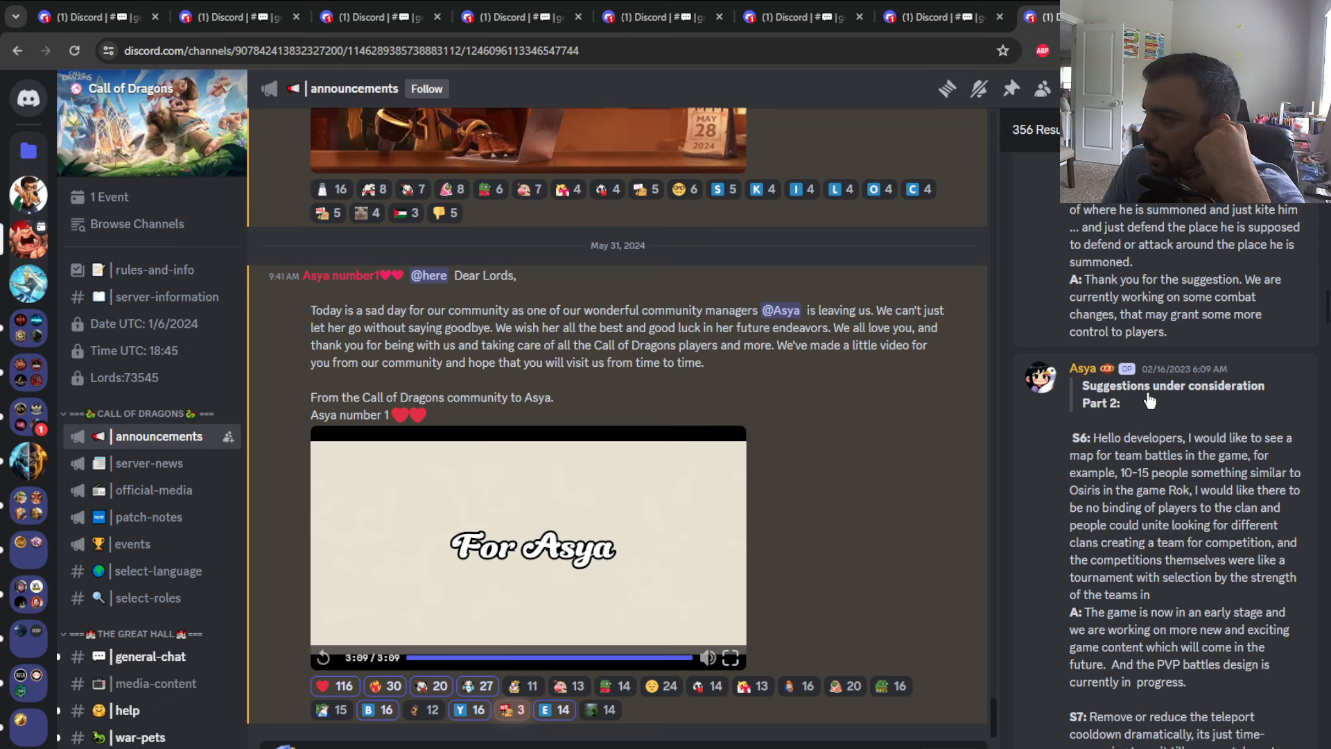
scroll(1149, 400, "down", 5)
scroll(1148, 400, "down", 5)
scroll(1149, 401, "down", 5)
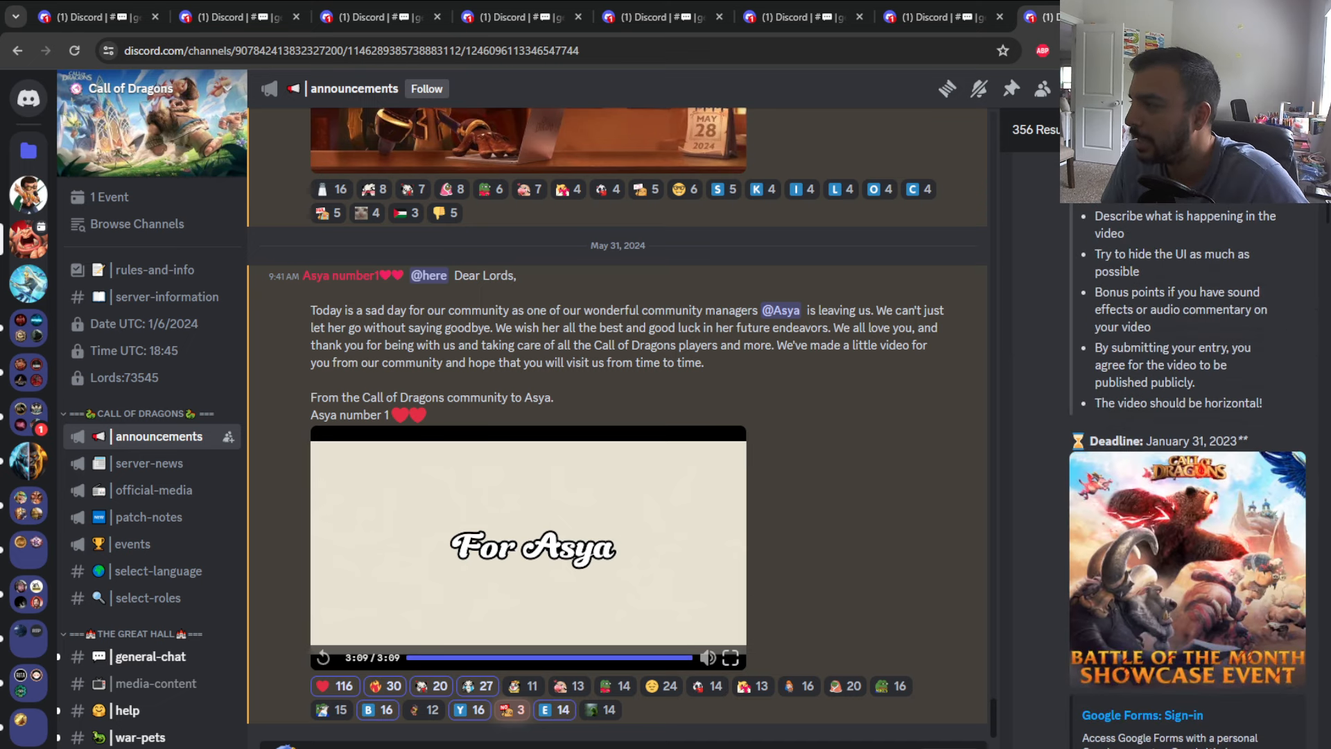
Step: Try adding another search filter, then clear the mistyped filter text again
left_click(936, 130)
type("ina")
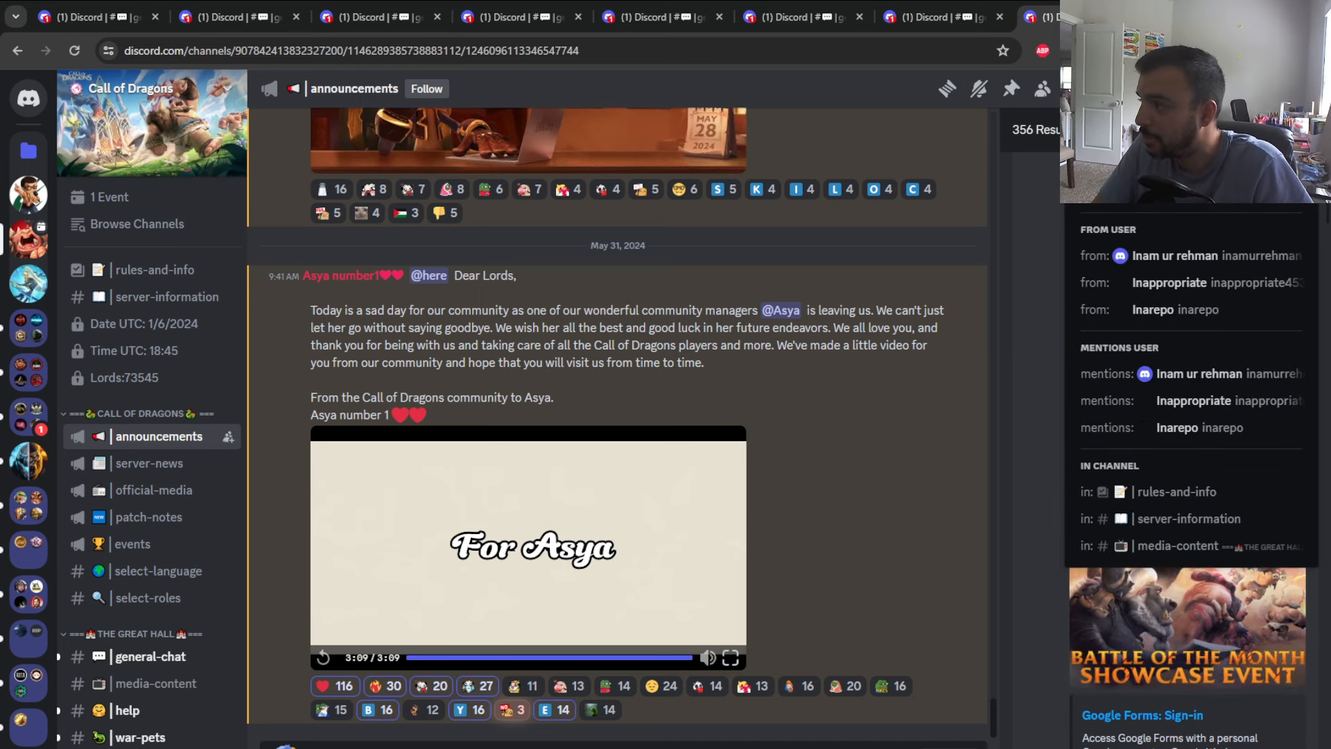
key("Escape")
type("#")
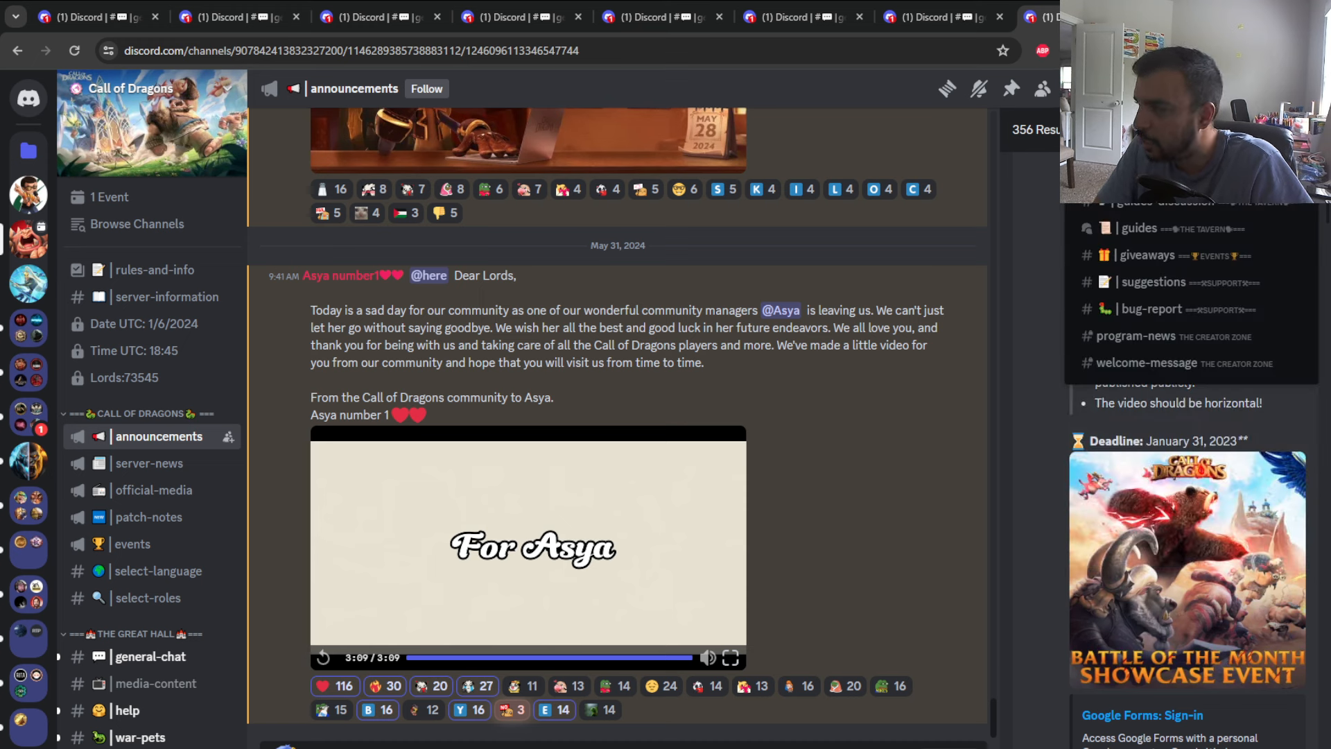
key("Escape")
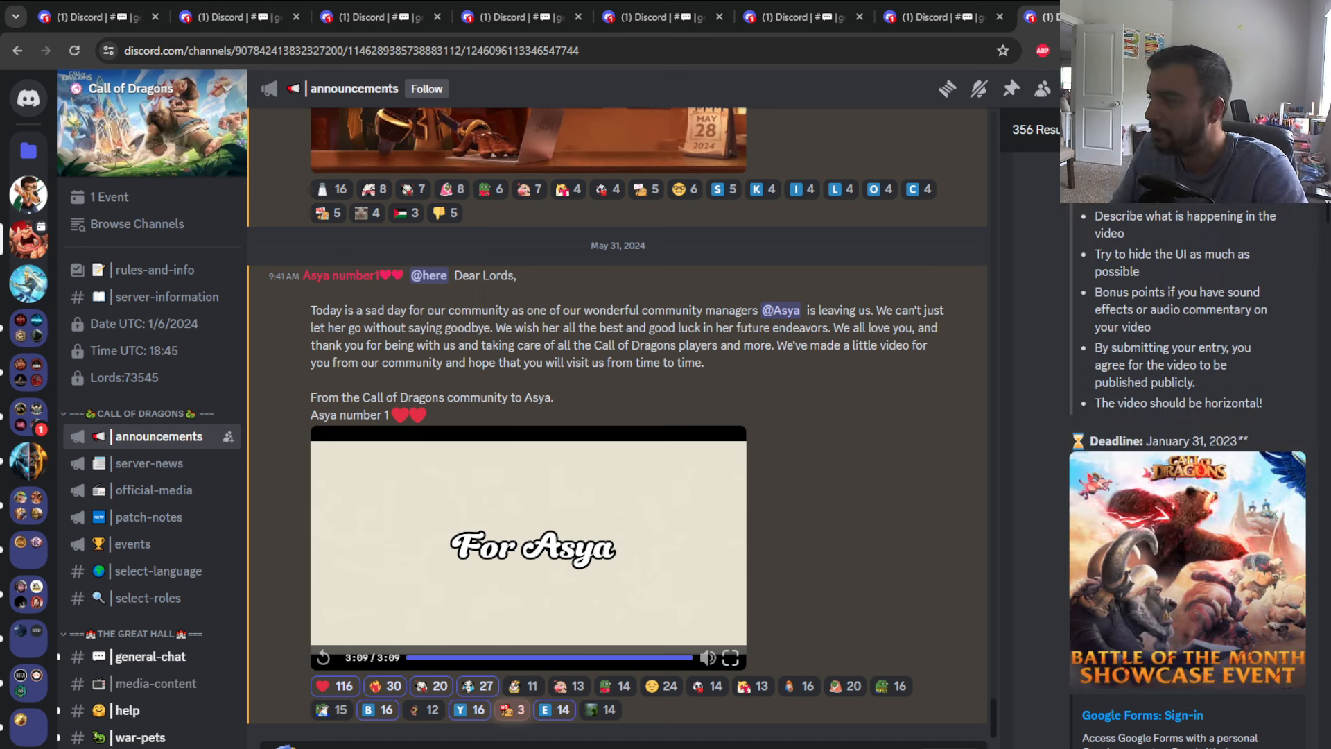
Step: Rerun the refined from:Asya search to get her 124 results and read through them
key("Return")
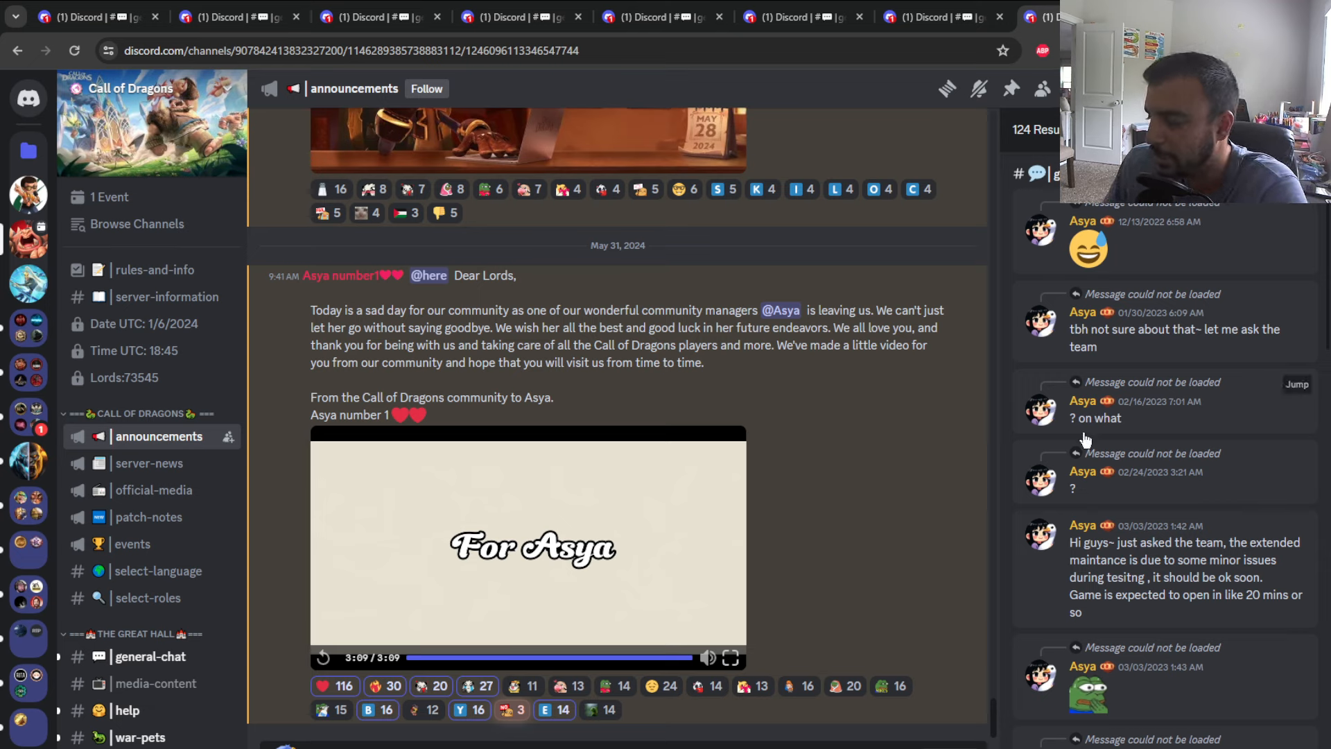
scroll(1085, 438, "down", 2)
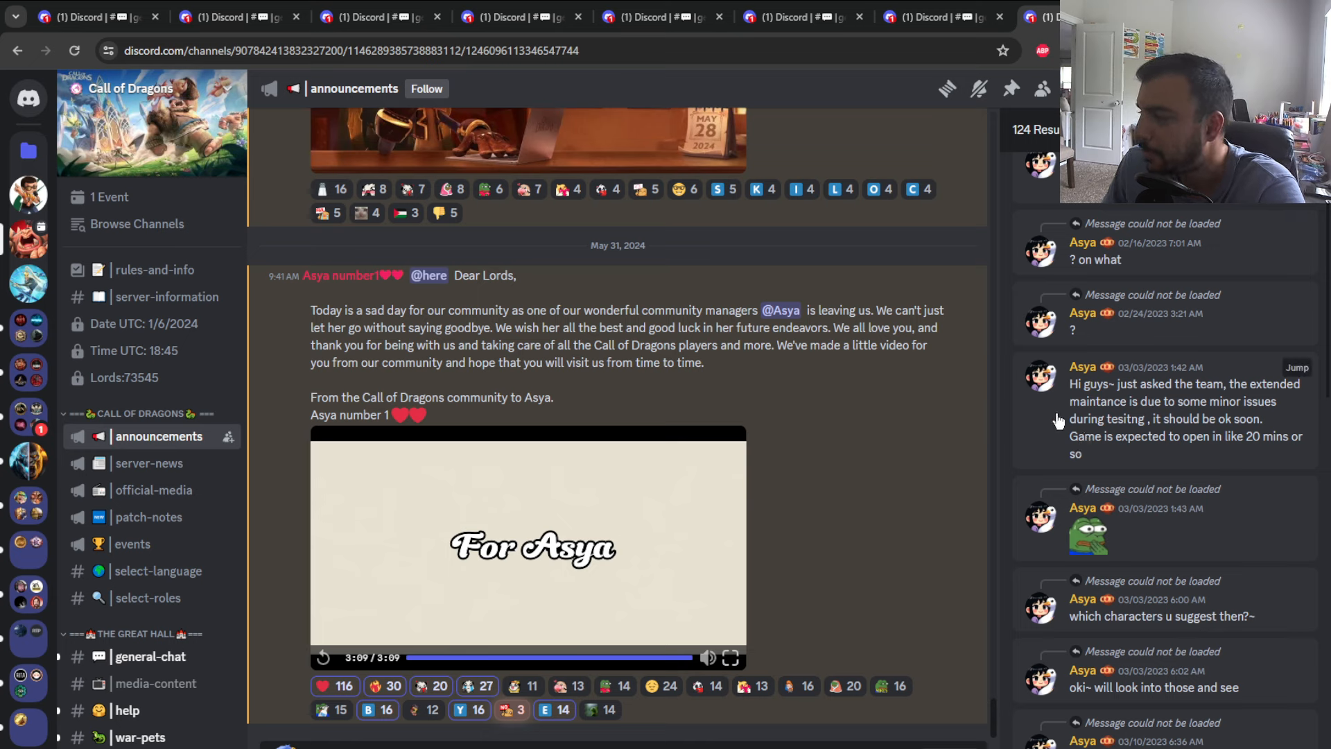
scroll(1056, 414, "down", 2)
scroll(1055, 414, "up", 4)
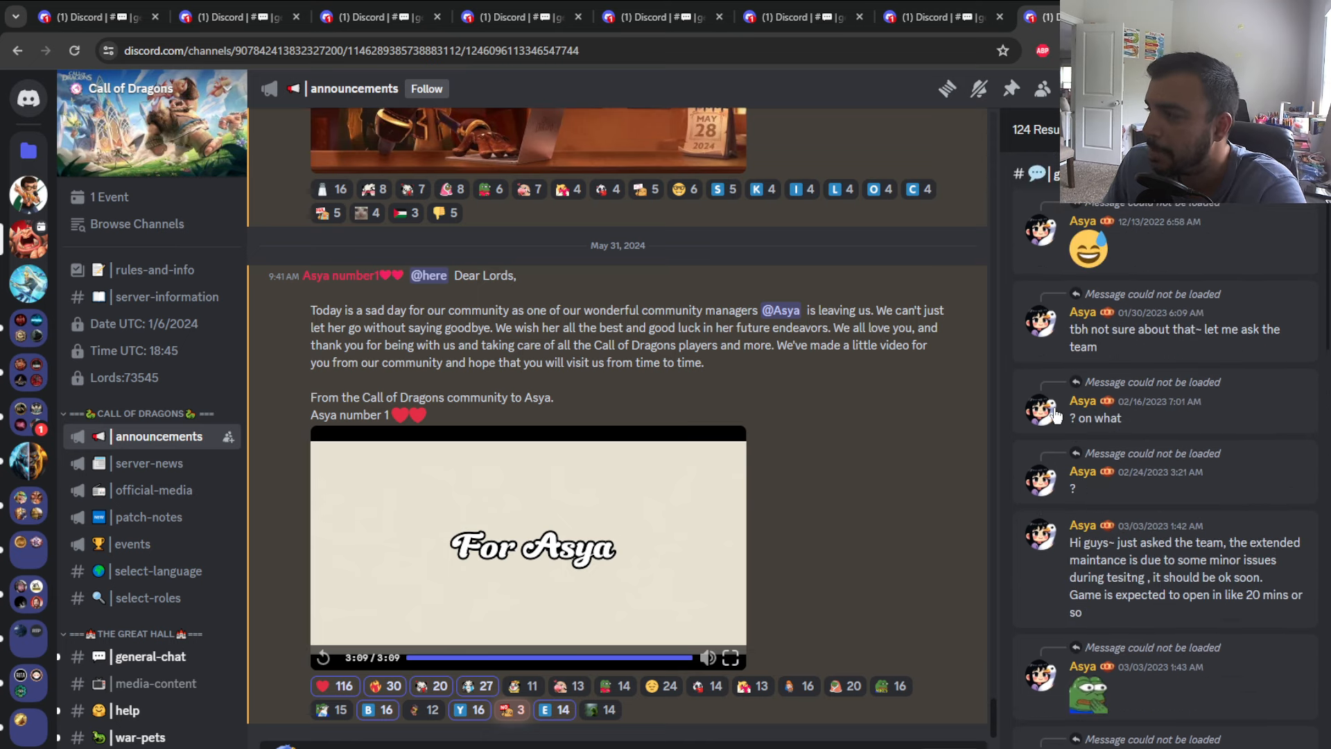
mouse_move(1144, 408)
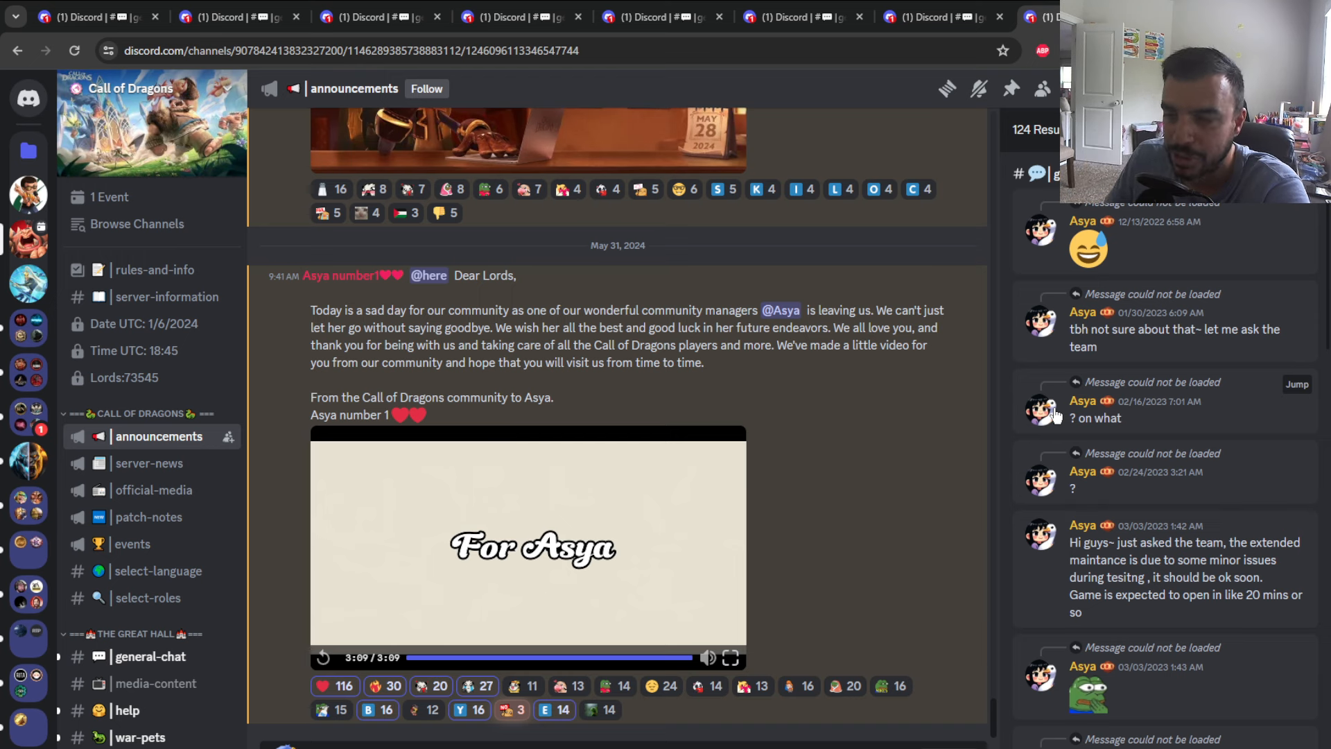
scroll(1056, 415, "down", 3)
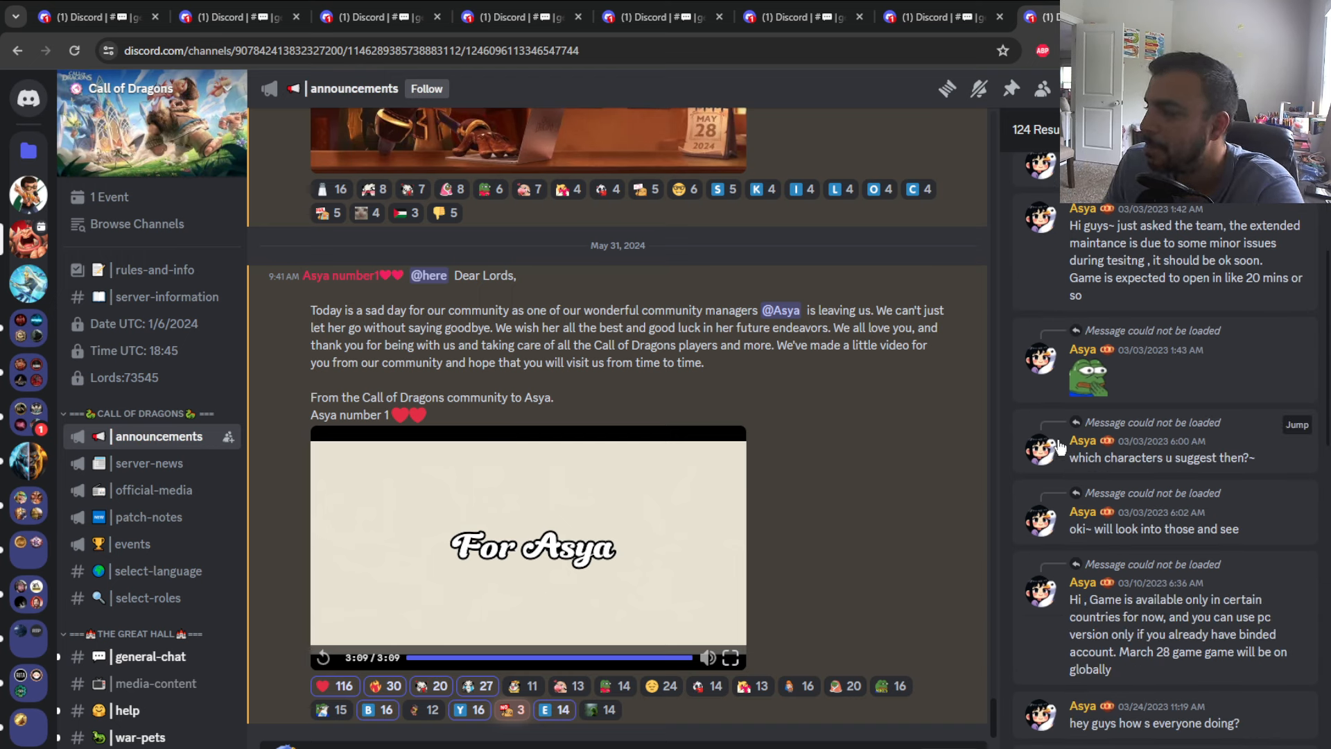
scroll(1058, 445, "down", 2)
scroll(1057, 442, "down", 2)
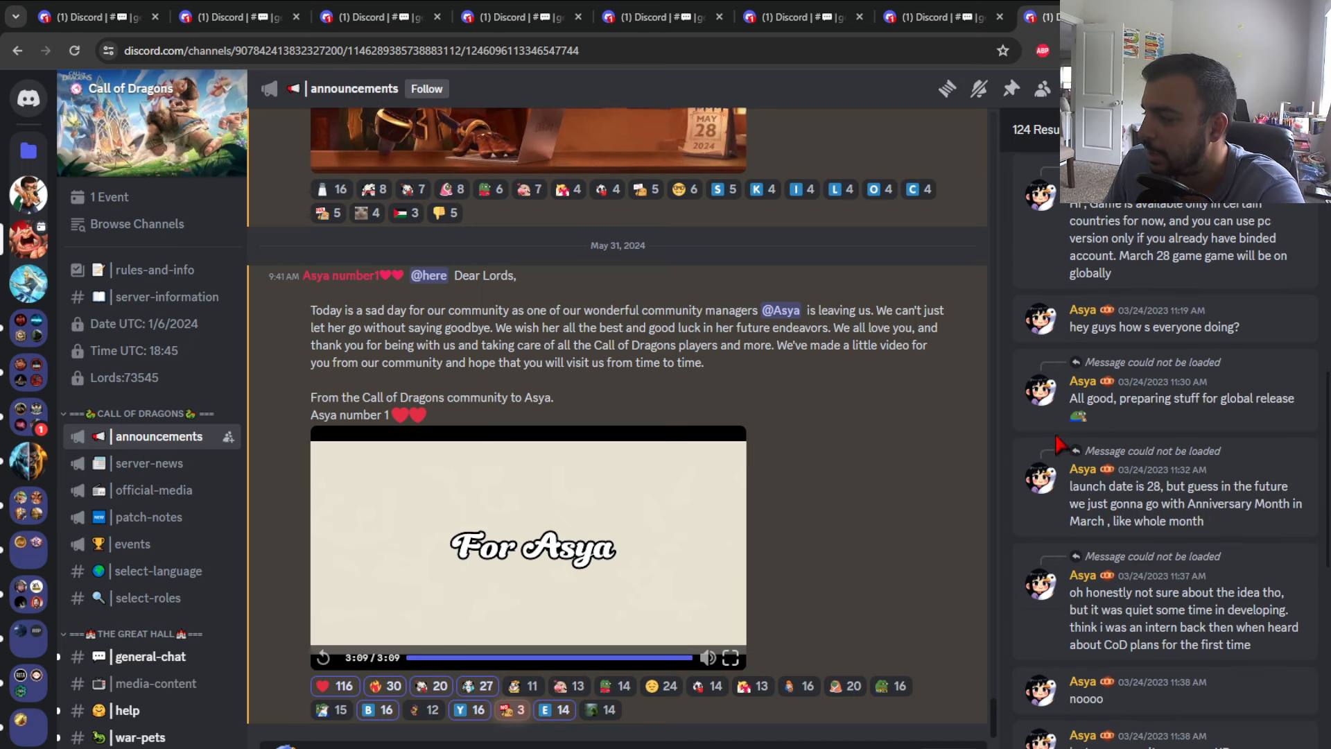
scroll(1057, 445, "down", 2)
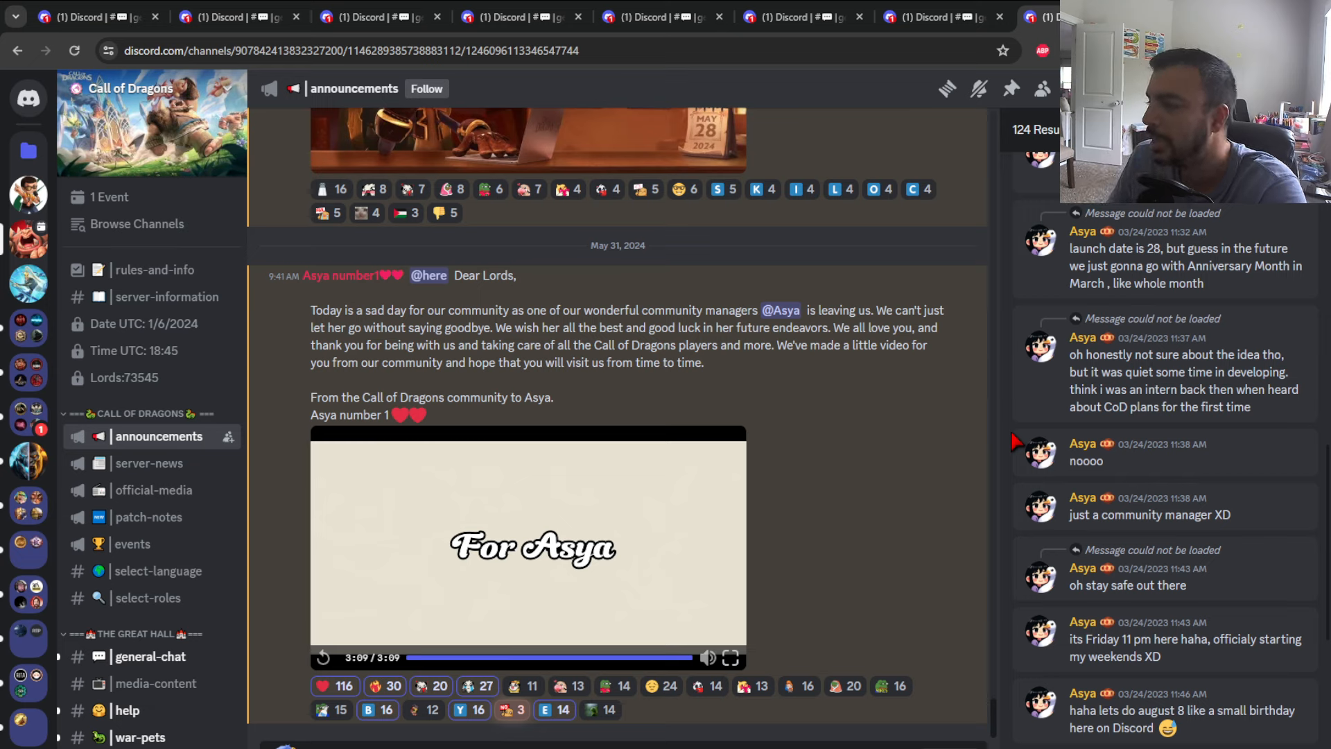
scroll(1015, 442, "down", 3)
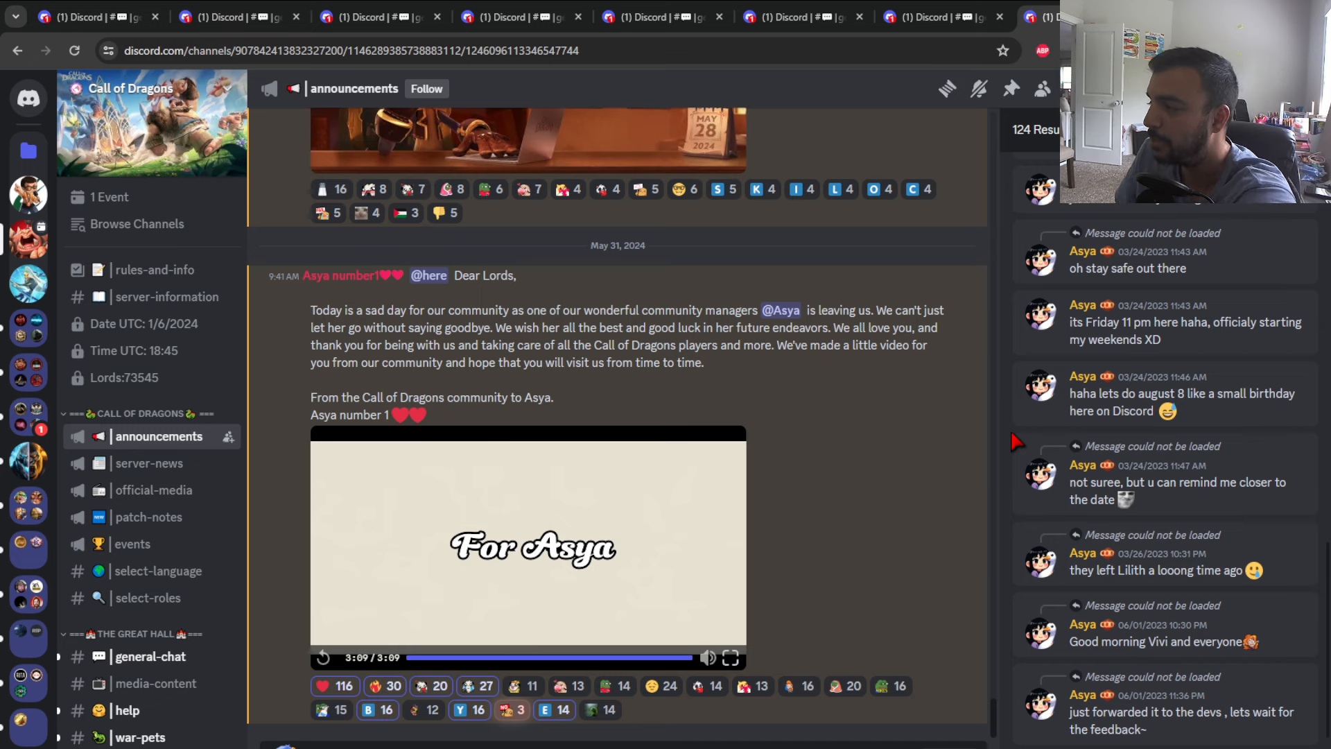
scroll(1015, 442, "down", 2)
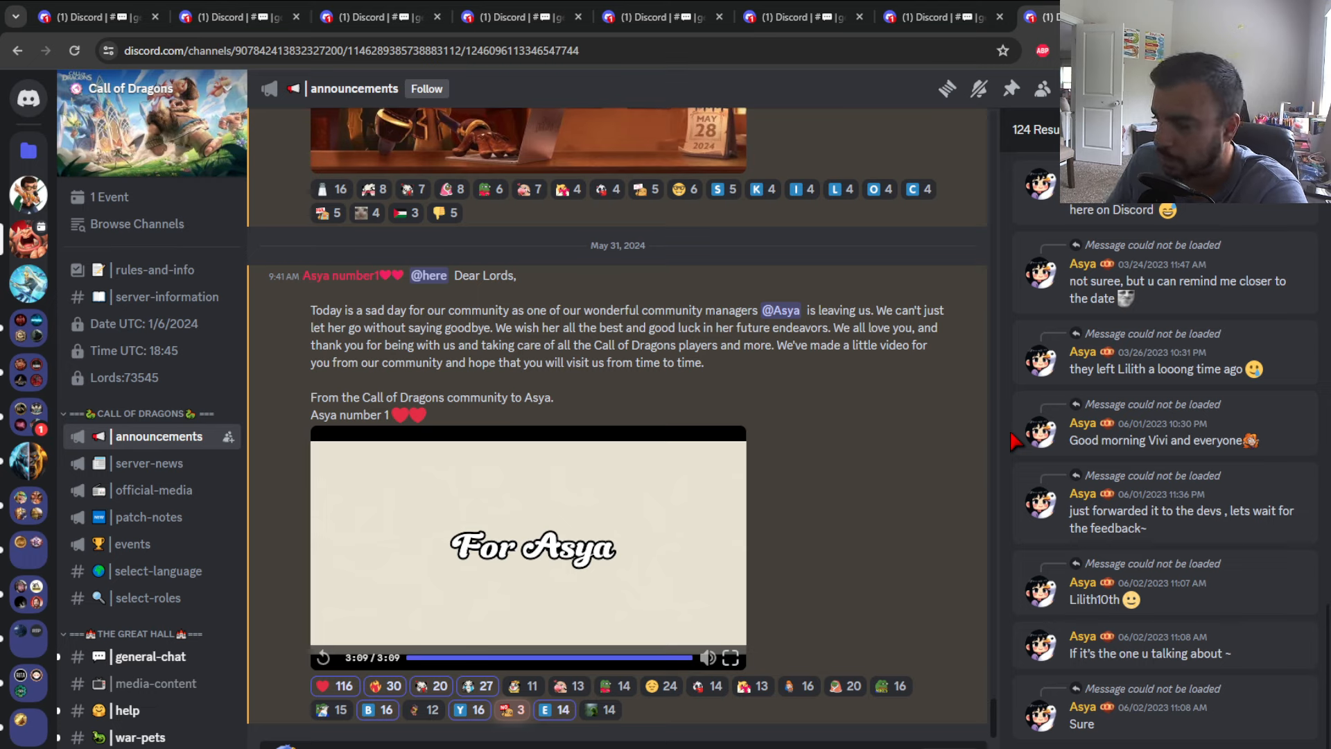
mouse_move(1165, 707)
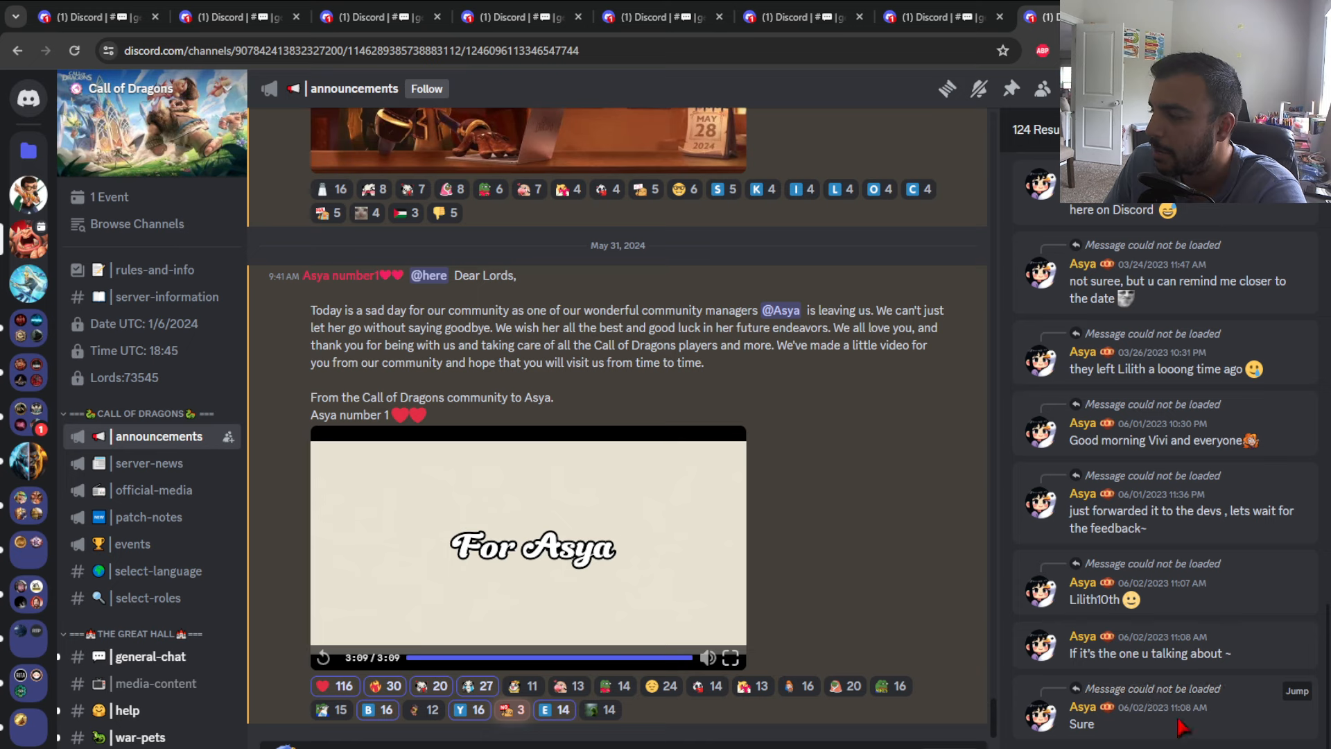
scroll(1016, 479, "down", 5)
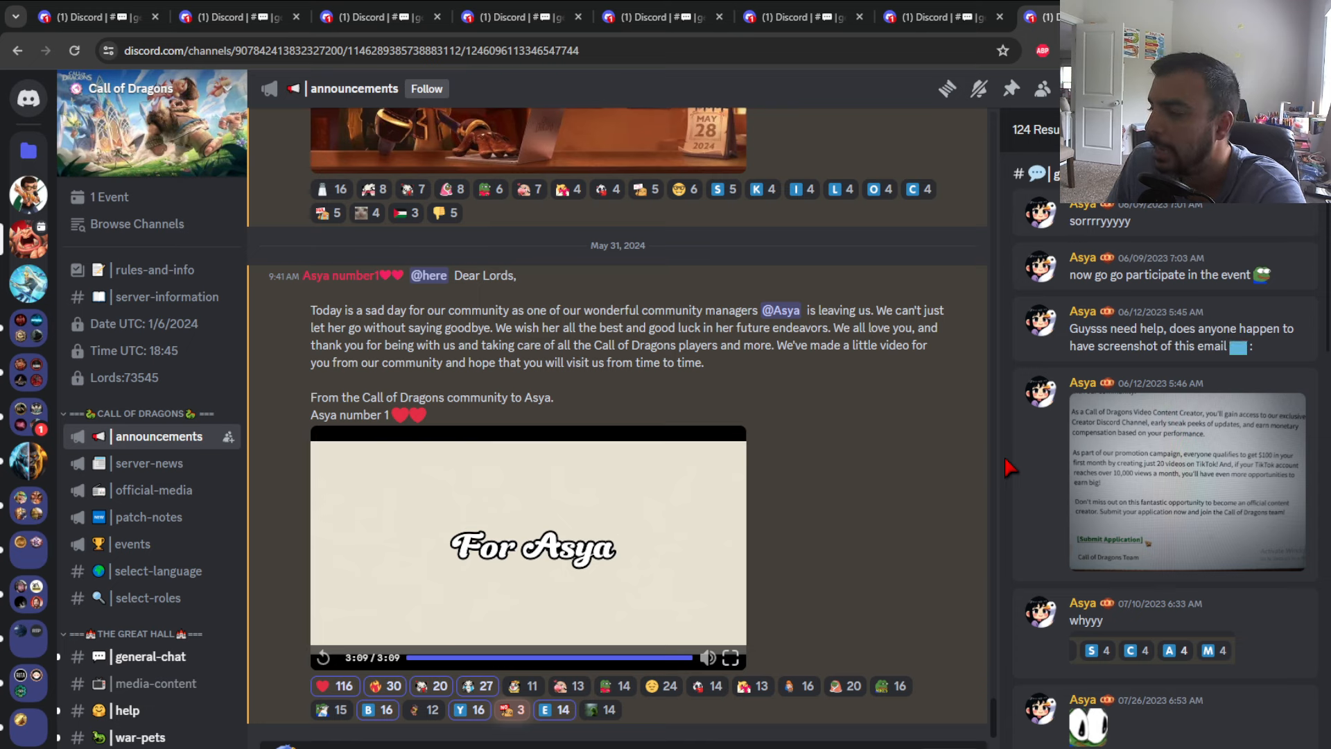
scroll(1009, 468, "down", 3)
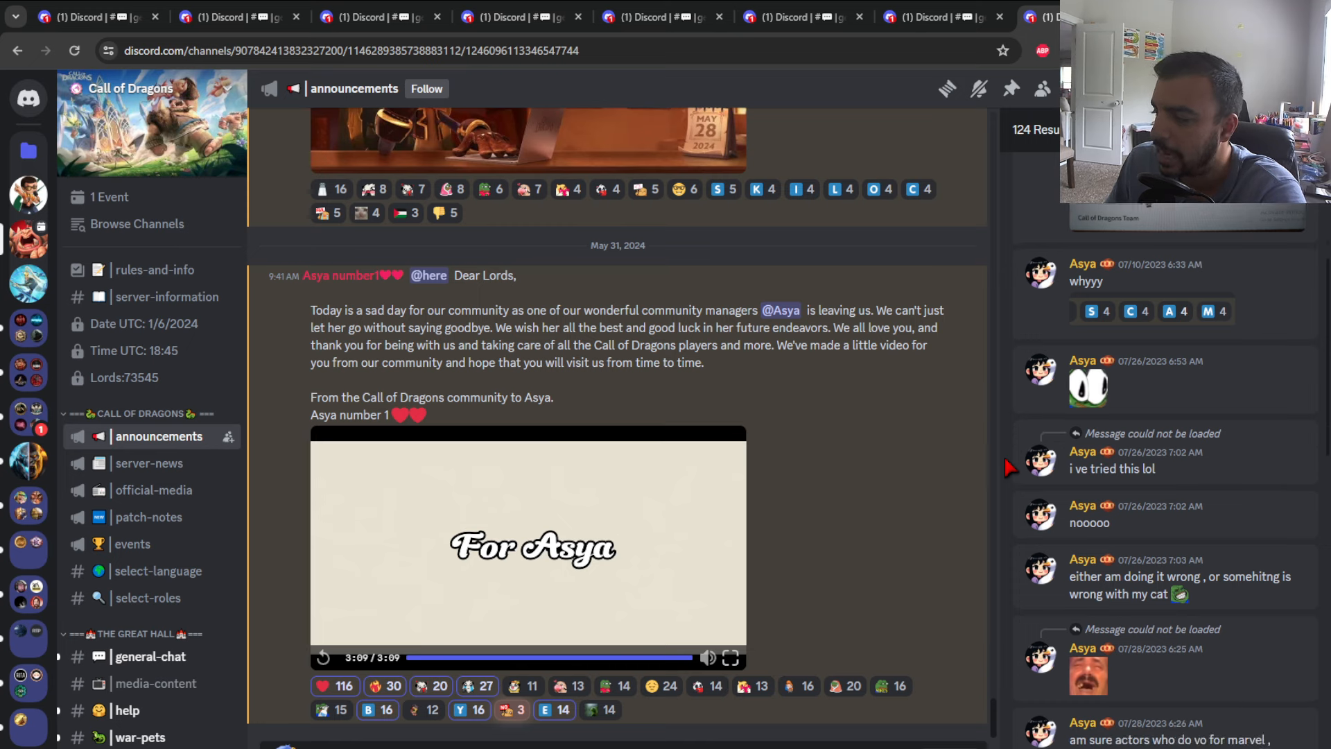
scroll(1009, 468, "down", 3)
scroll(1009, 468, "down", 1)
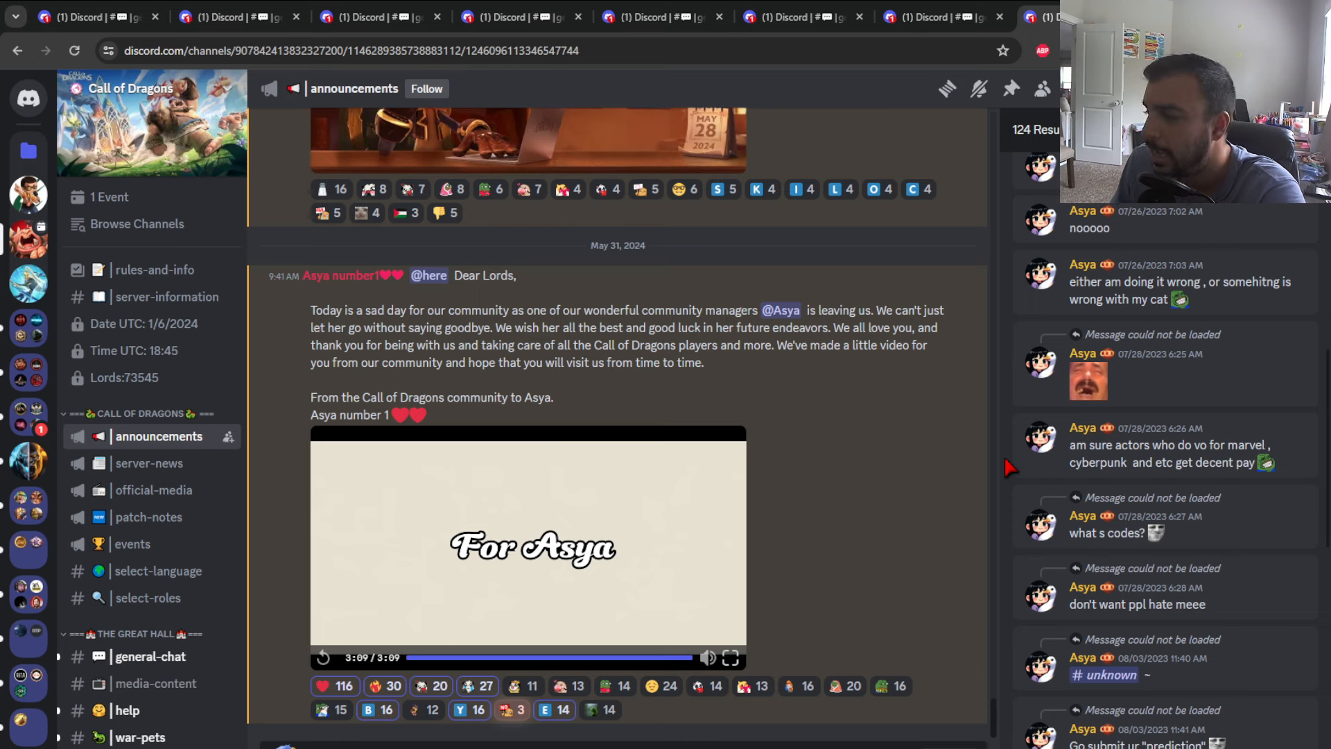
scroll(1009, 468, "down", 3)
scroll(1009, 469, "down", 2)
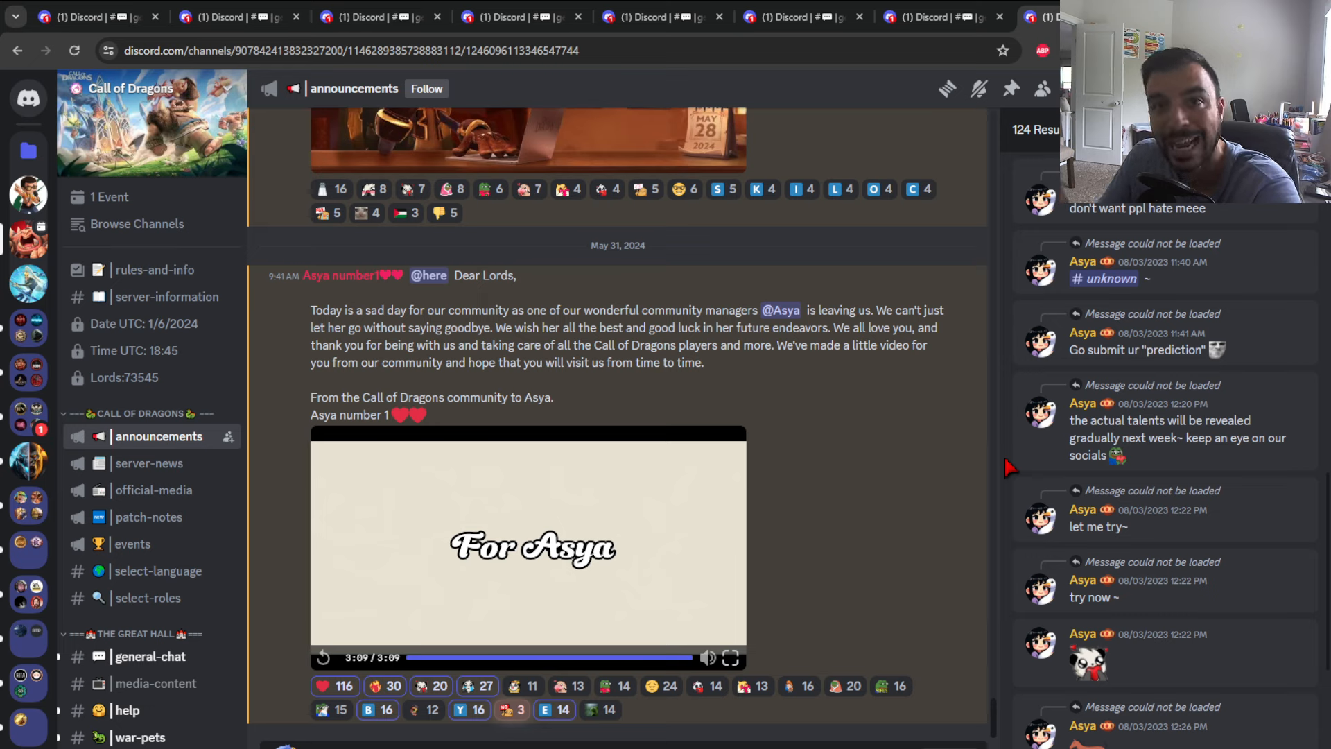
scroll(1009, 467, "down", 3)
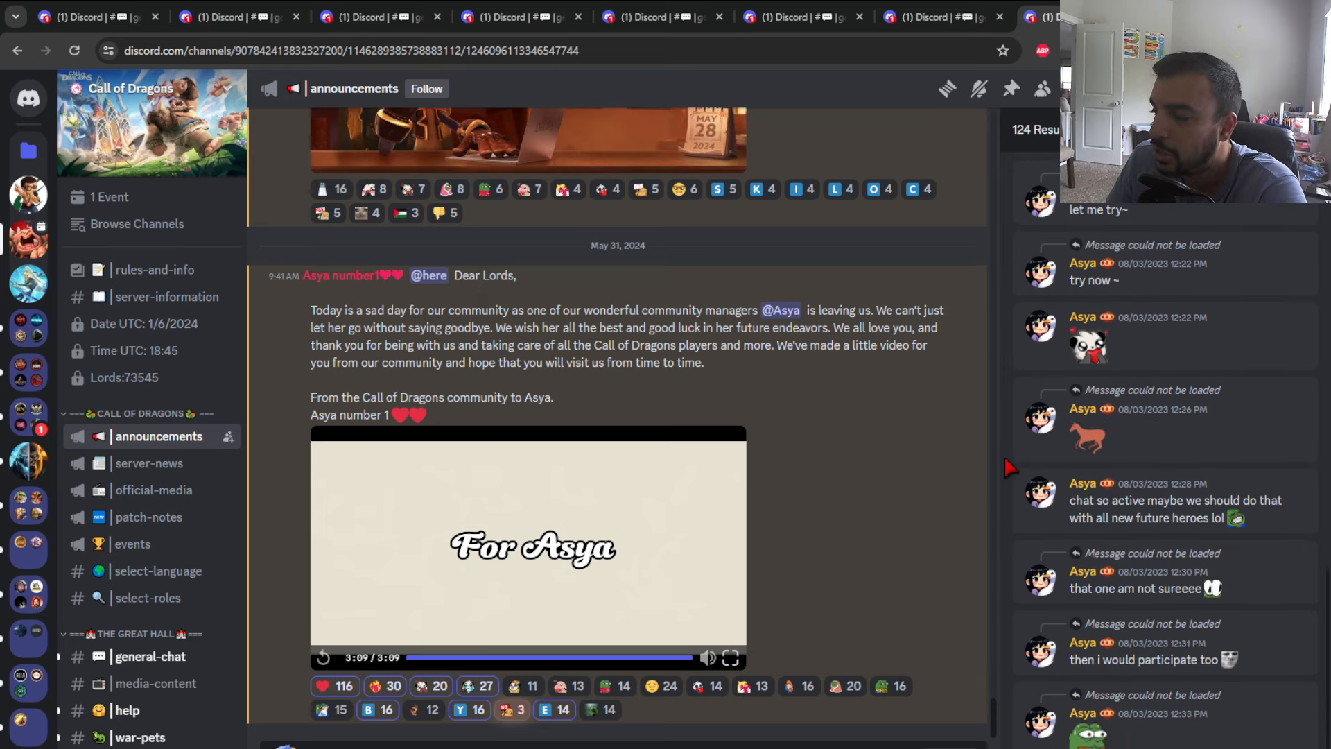
scroll(1009, 469, "down", 2)
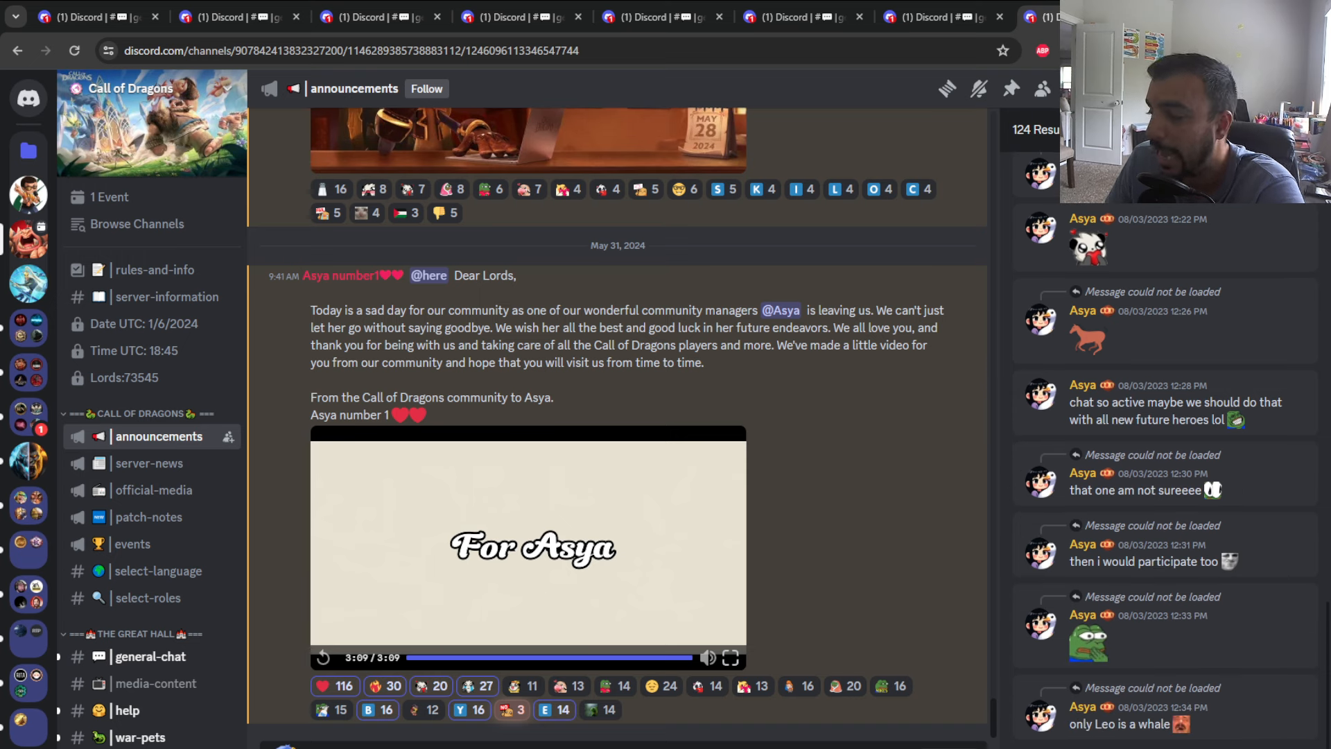
scroll(1003, 472, "down", 3)
scroll(1003, 471, "down", 3)
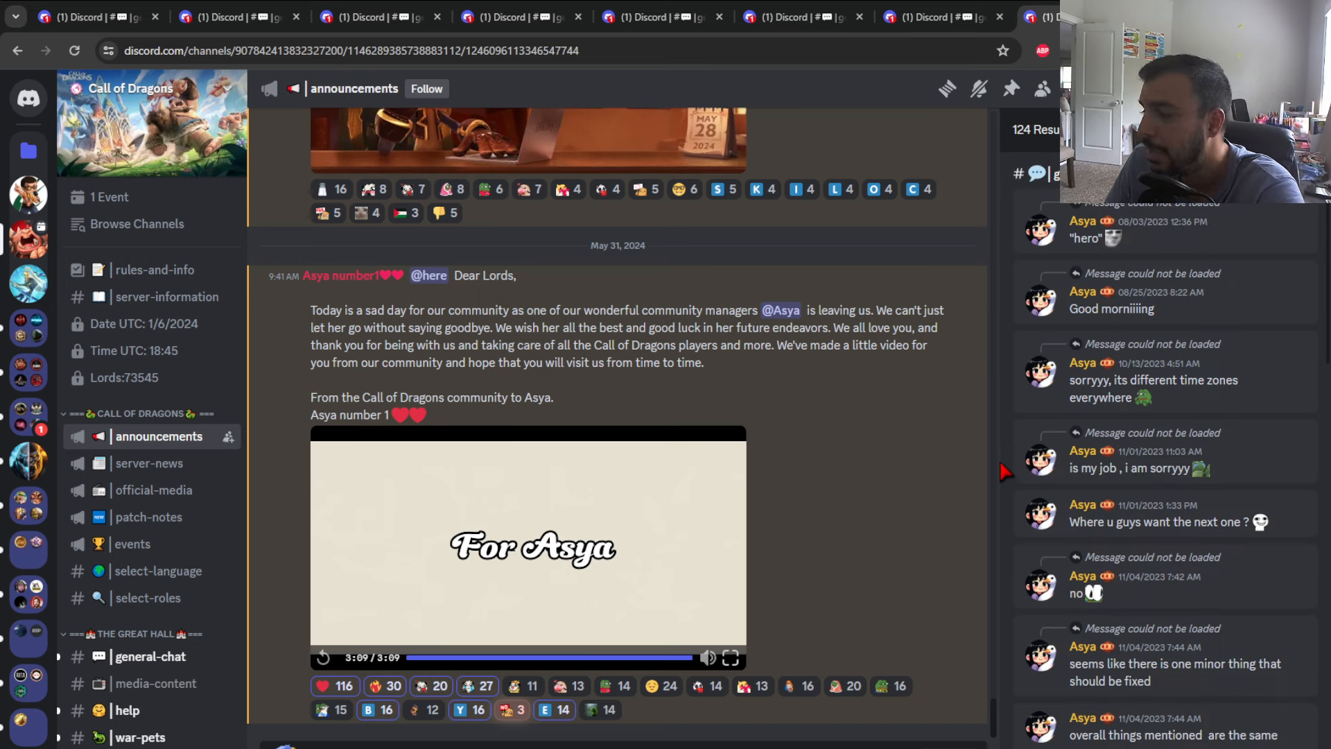
scroll(1011, 470, "down", 4)
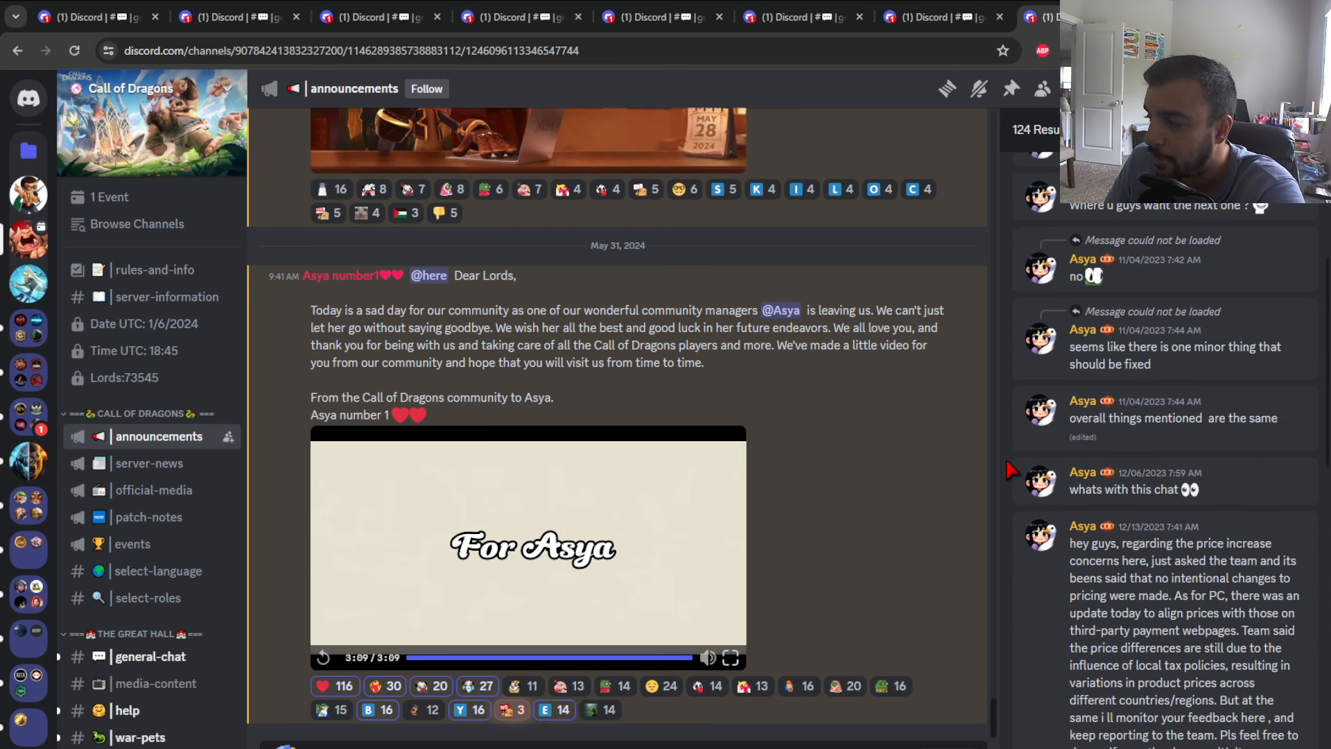
scroll(1011, 470, "down", 3)
scroll(1011, 470, "down", 2)
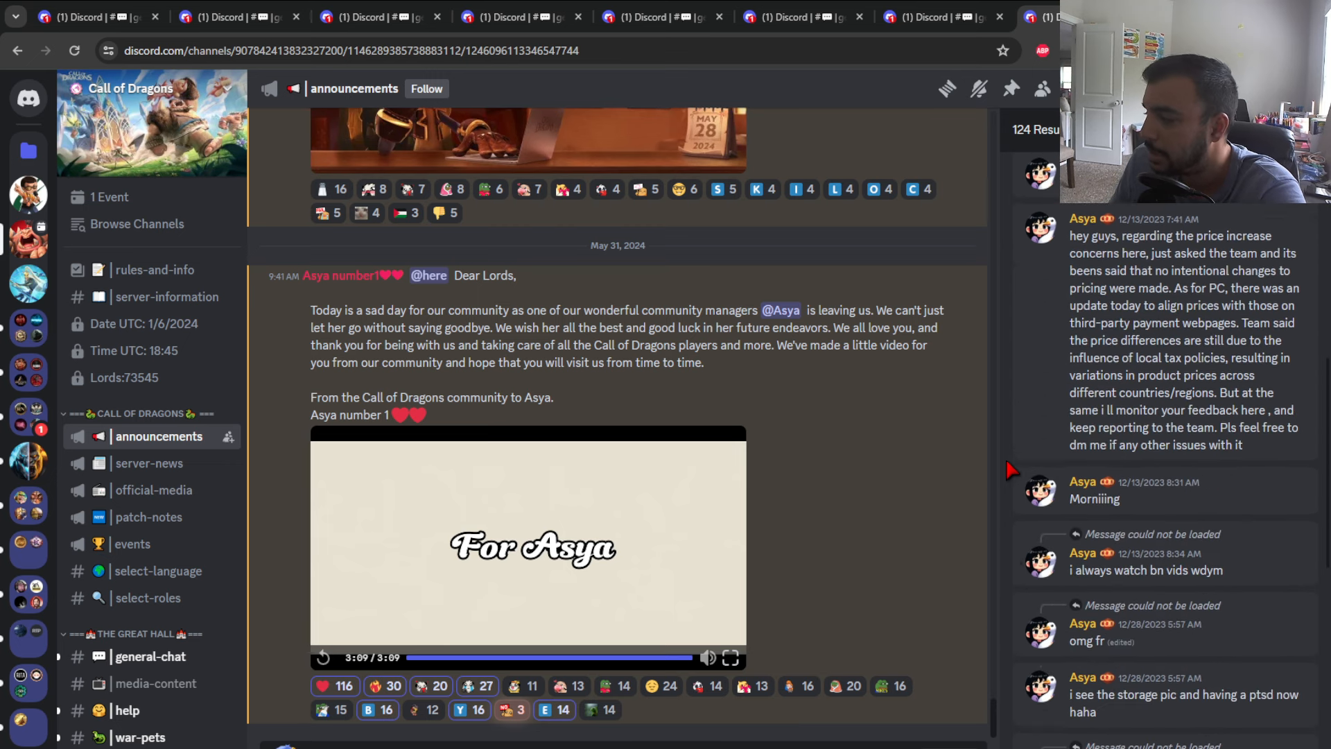
scroll(1011, 470, "down", 1)
Step: Jump to Asya's 'i always watch bn vids wdym' reply in #general-chat and briefly select its text
left_click(1297, 447)
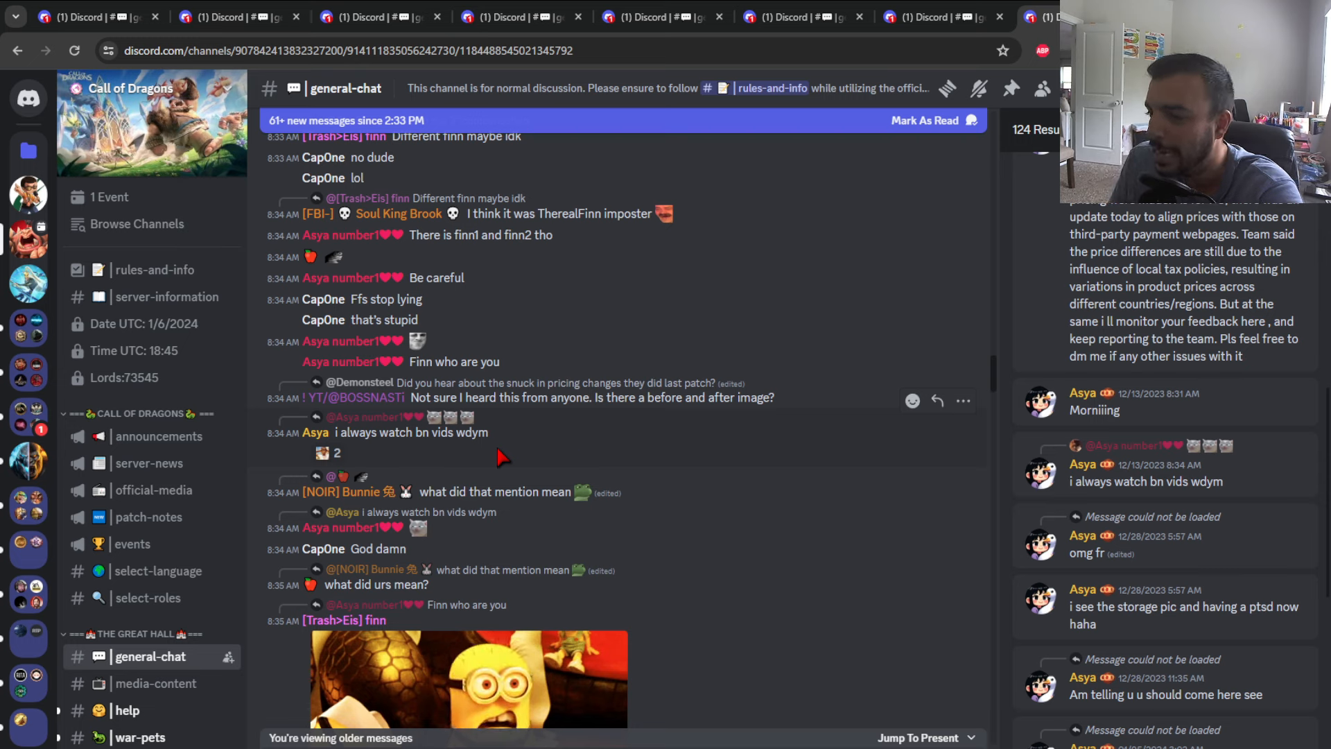
left_click_drag(489, 432, 335, 432)
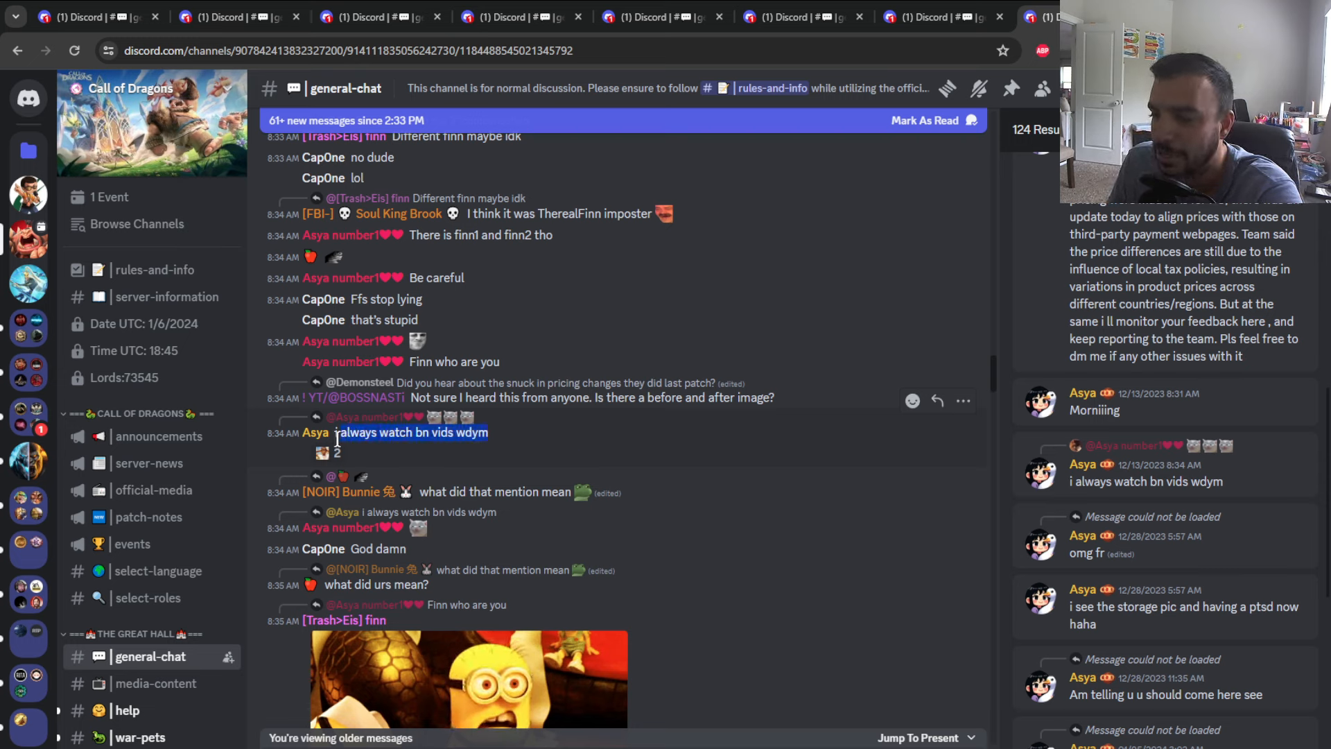
left_click(429, 463)
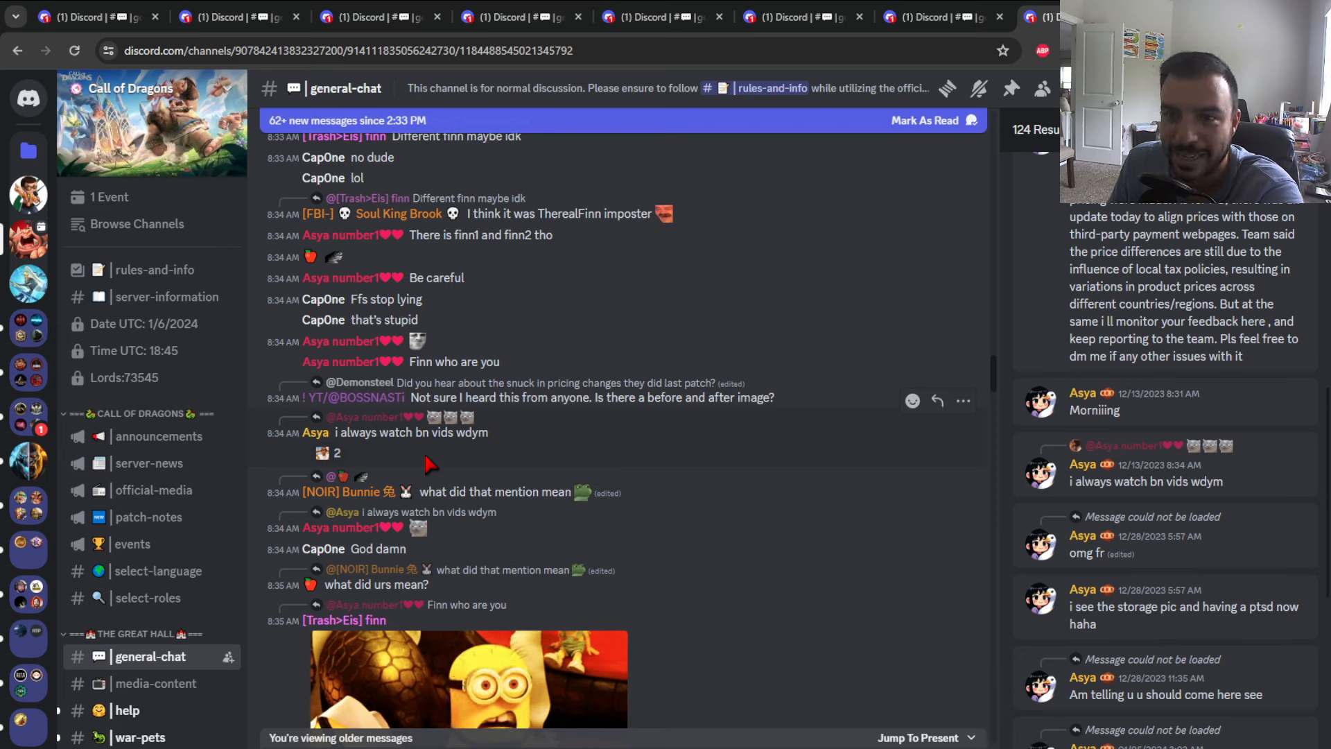